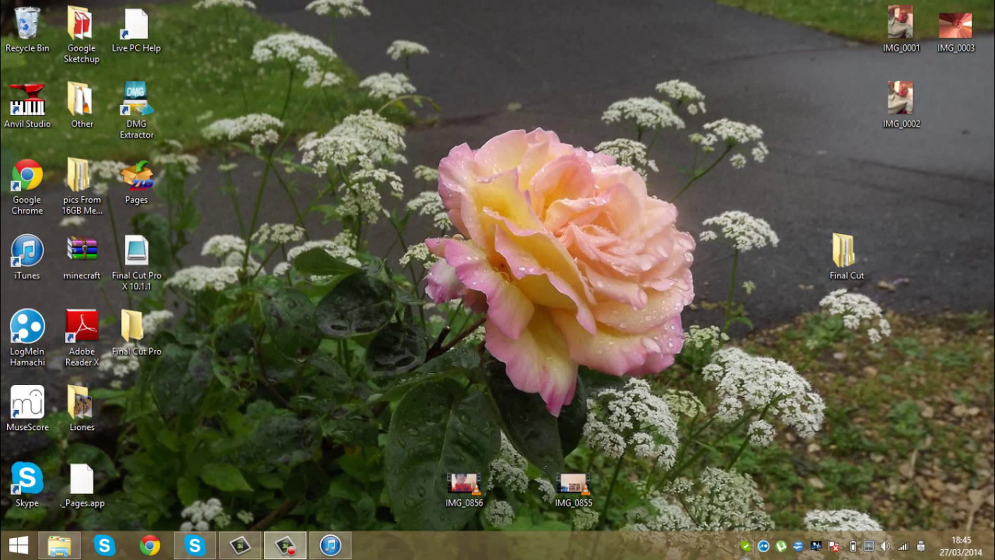
# Move the Track 2 clip onto Track 1, placing it after the first clip
pyautogui.click(241, 544)
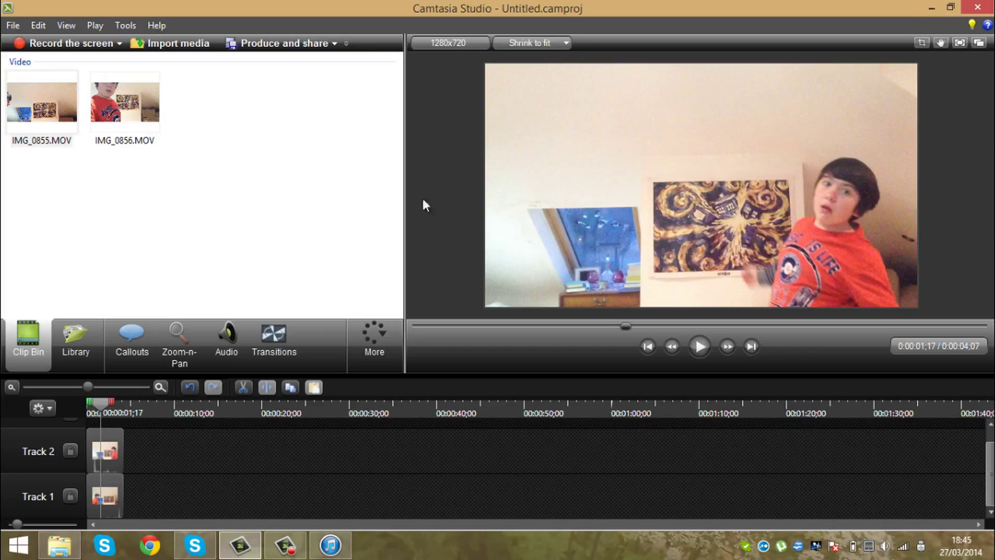
pyautogui.moveTo(108, 452)
pyautogui.mouseDown()
pyautogui.moveTo(145, 498)
pyautogui.moveTo(101, 450)
pyautogui.mouseUp()
pyautogui.moveTo(96, 402); pyautogui.dragTo(88, 402)
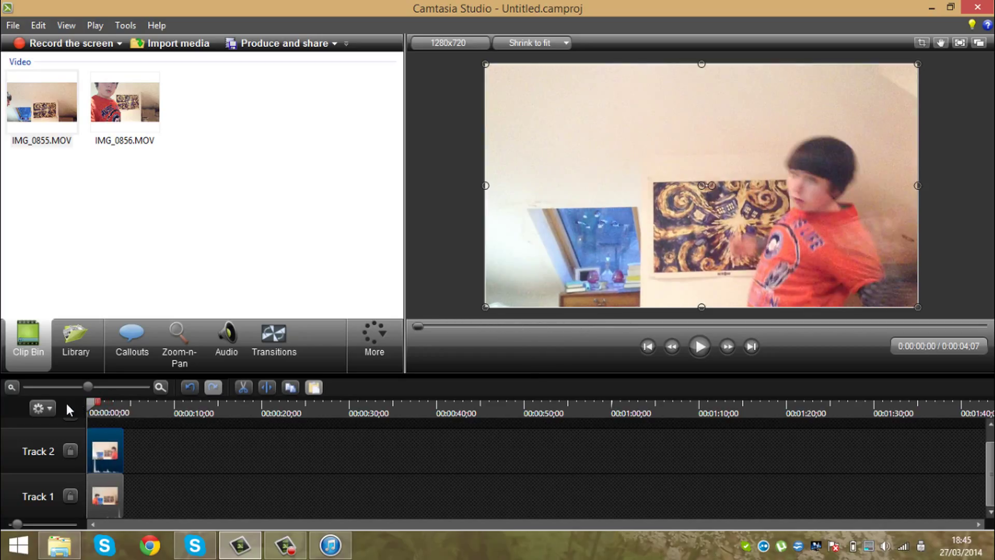
pyautogui.moveTo(103, 447)
pyautogui.mouseDown()
pyautogui.moveTo(144, 498)
pyautogui.moveTo(105, 453)
pyautogui.moveTo(162, 498)
pyautogui.moveTo(144, 498)
pyautogui.mouseUp()
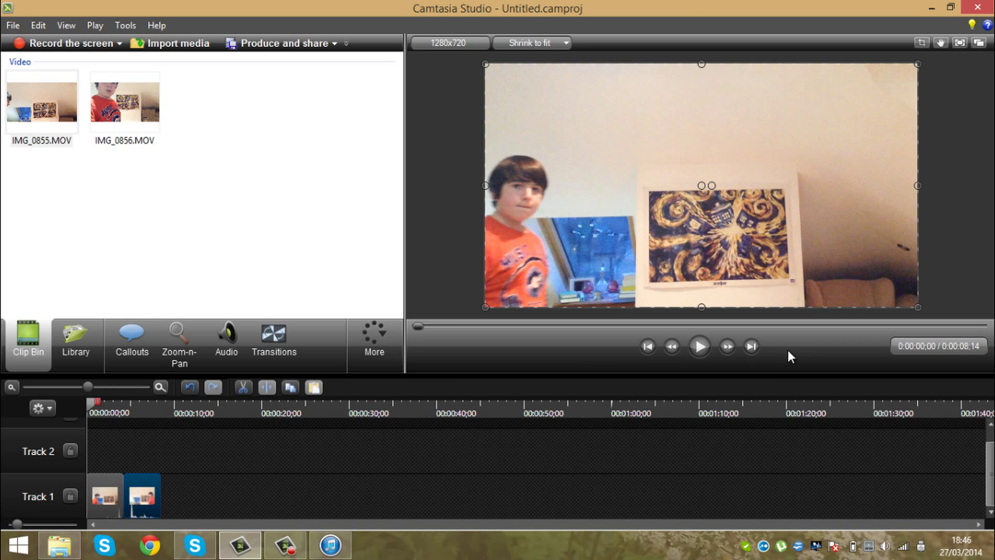
# Preview the two clips in sequence, then return the playhead to the start
pyautogui.click(701, 348)
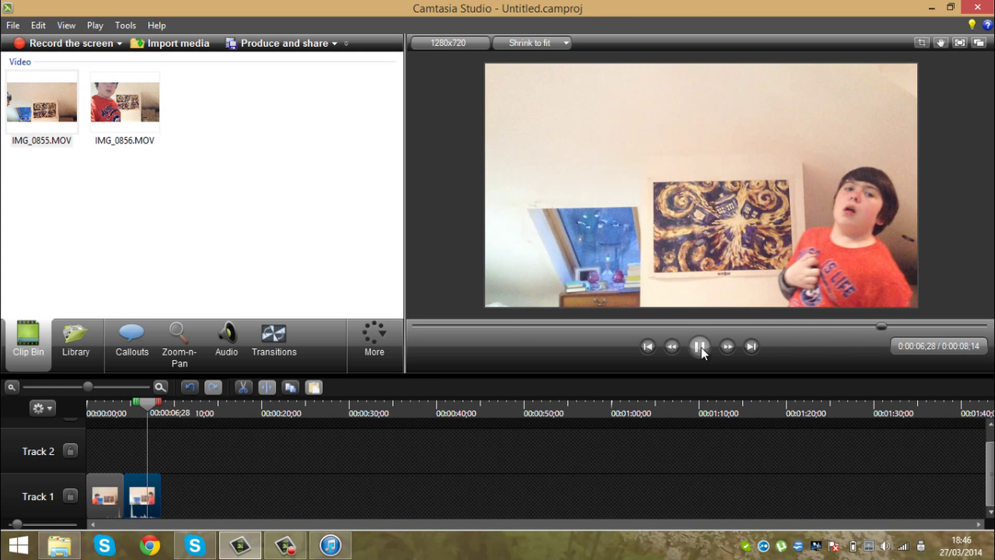
pyautogui.click(702, 347)
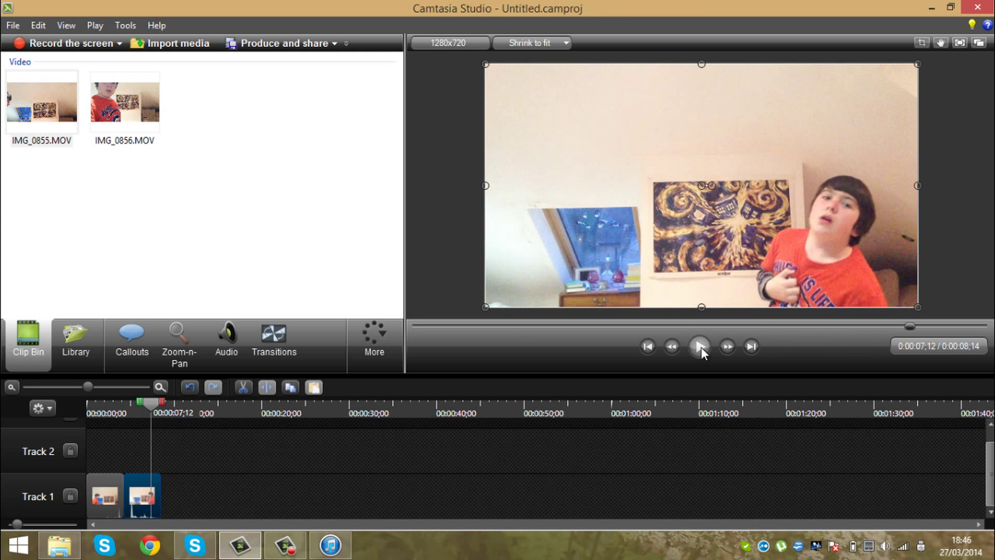
pyautogui.click(107, 494)
pyautogui.moveTo(156, 405); pyautogui.dragTo(86, 408)
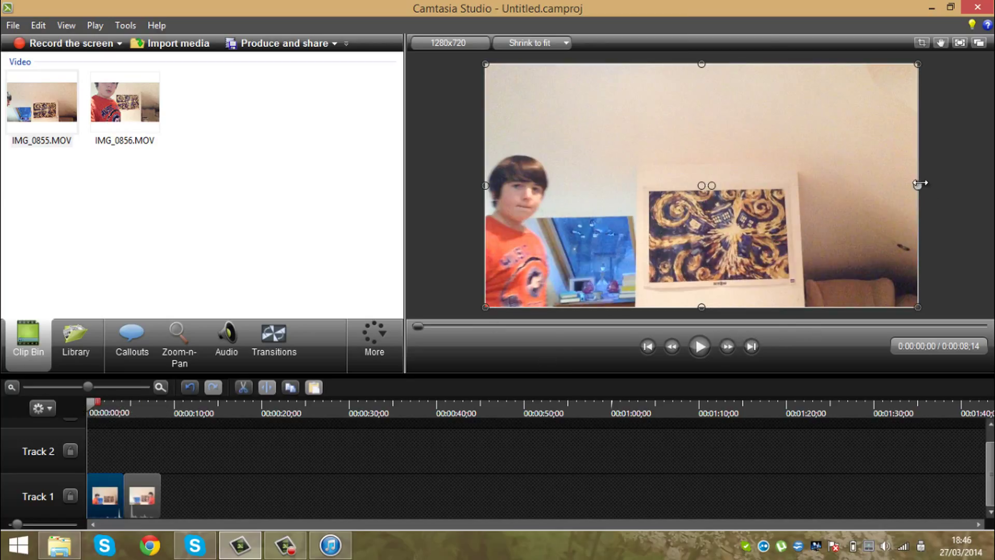
# In Crop Mode, crop the first clip to its left half
pyautogui.click(922, 43)
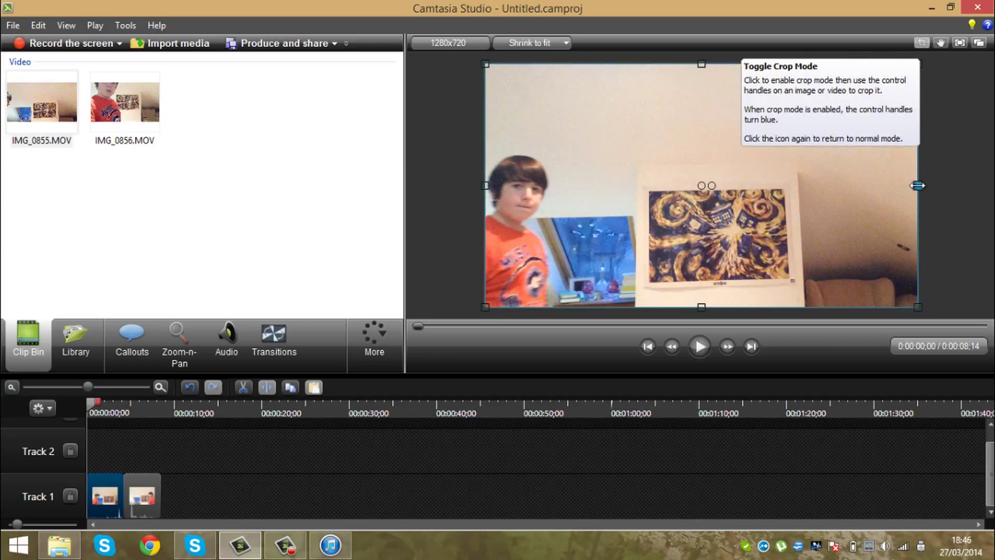
pyautogui.moveTo(918, 185); pyautogui.dragTo(702, 204)
pyautogui.click(978, 200)
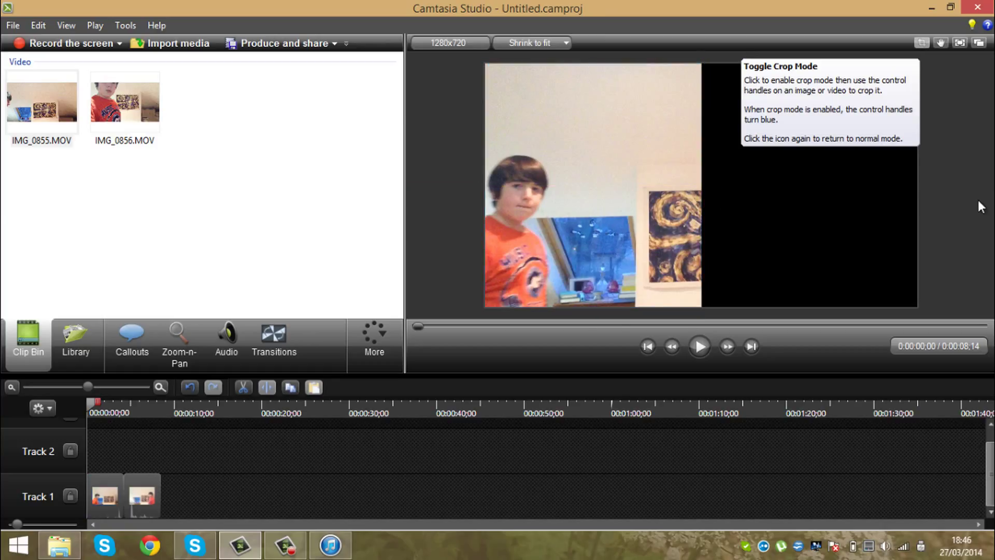
# Crop the second clip to its right half
pyautogui.click(150, 489)
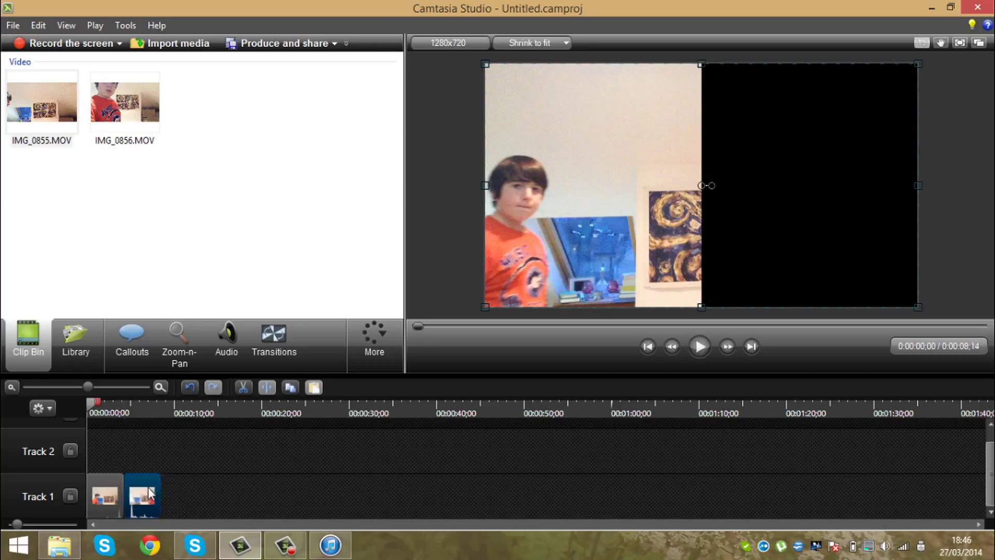
pyautogui.moveTo(143, 487)
pyautogui.mouseDown()
pyautogui.moveTo(96, 424)
pyautogui.moveTo(144, 427)
pyautogui.mouseUp()
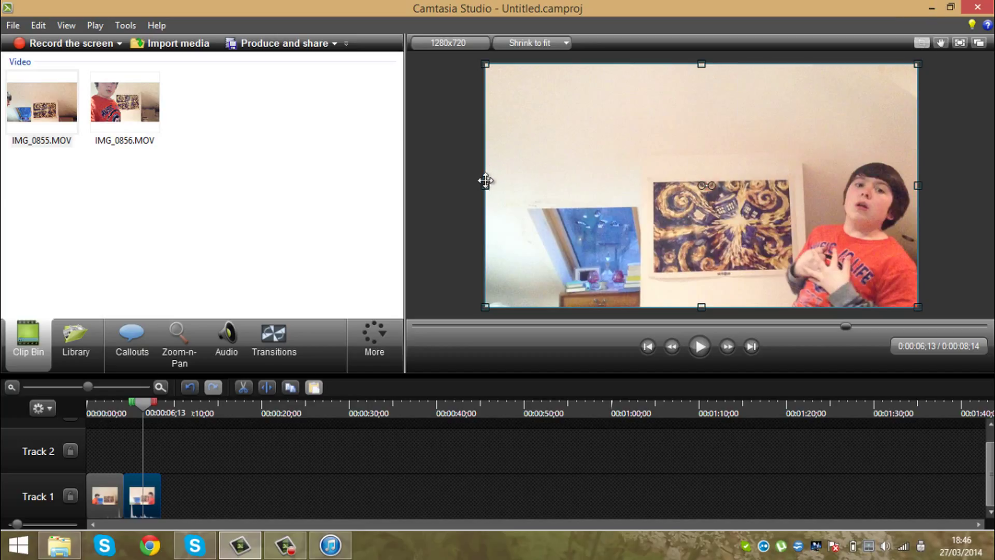
pyautogui.moveTo(486, 181); pyautogui.dragTo(701, 206)
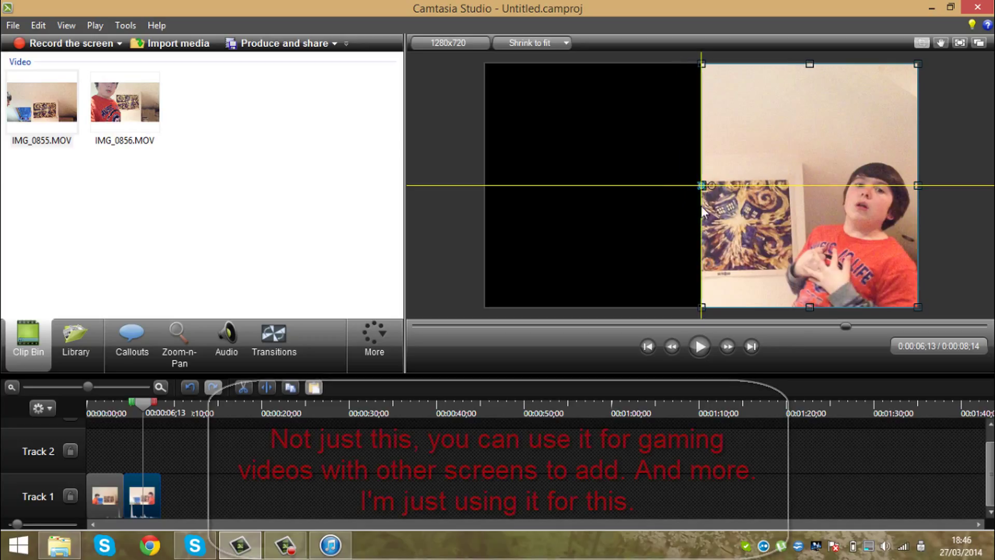
pyautogui.click(946, 160)
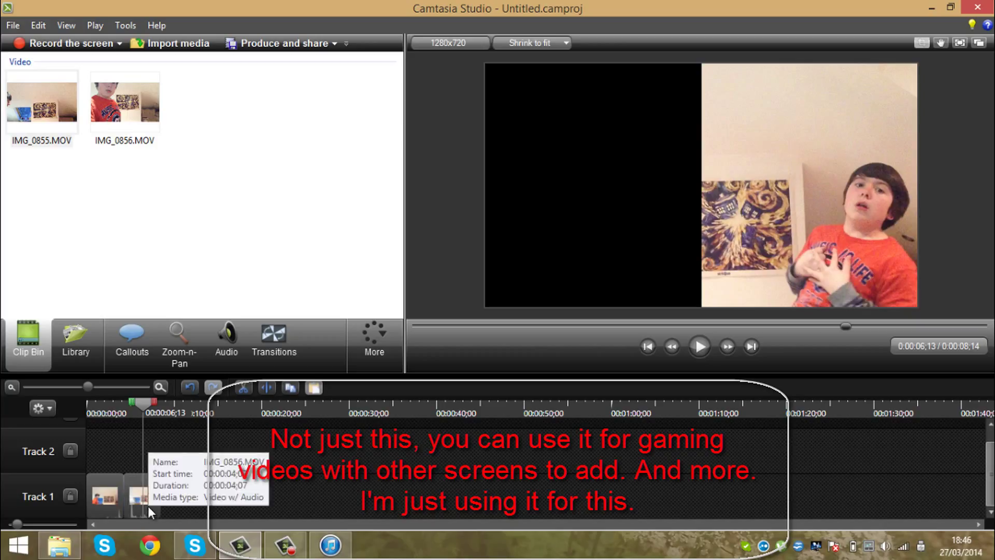
# Stack the second clip on Track 2 at 0:00 and nudge the left clip upward slightly
pyautogui.moveTo(148, 502); pyautogui.dragTo(109, 451)
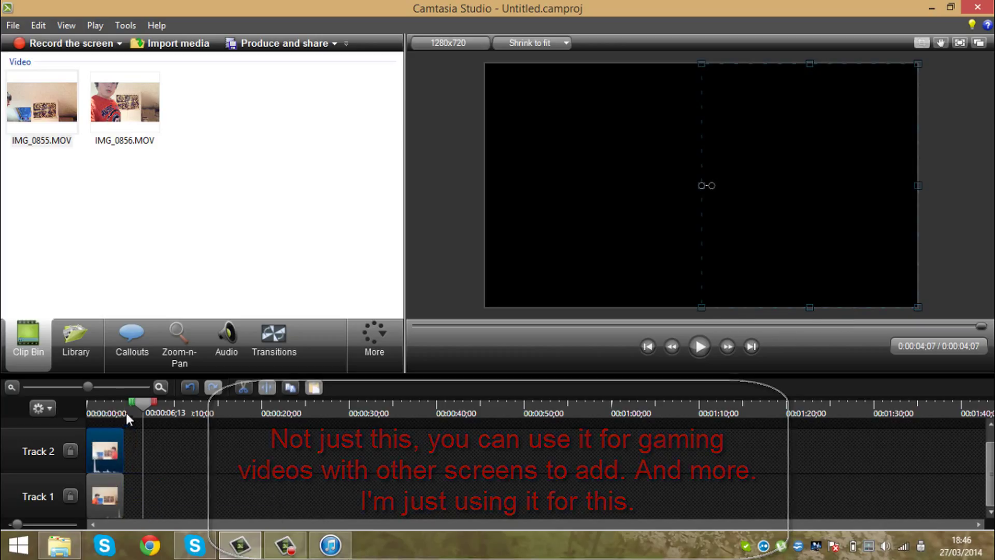
pyautogui.moveTo(138, 408); pyautogui.dragTo(108, 402)
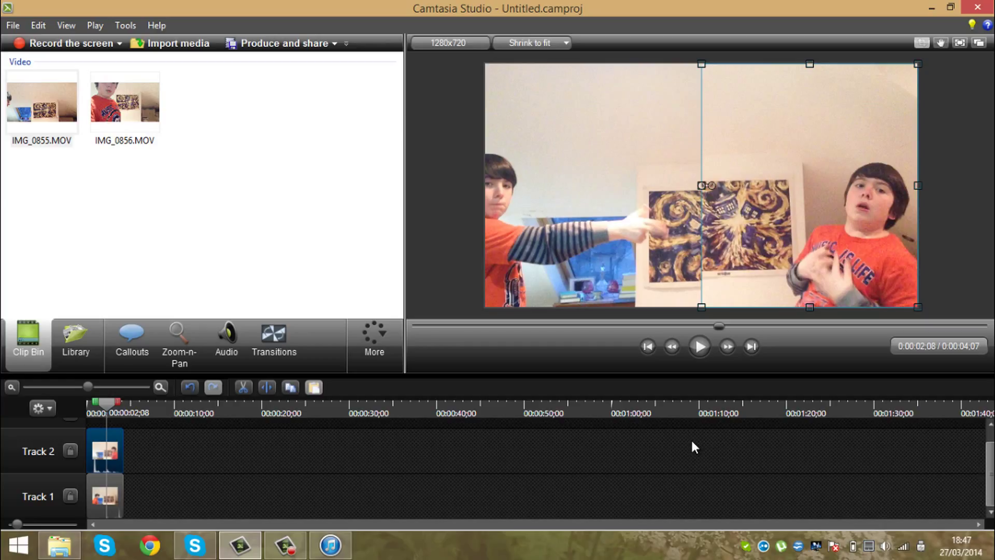
pyautogui.click(628, 202)
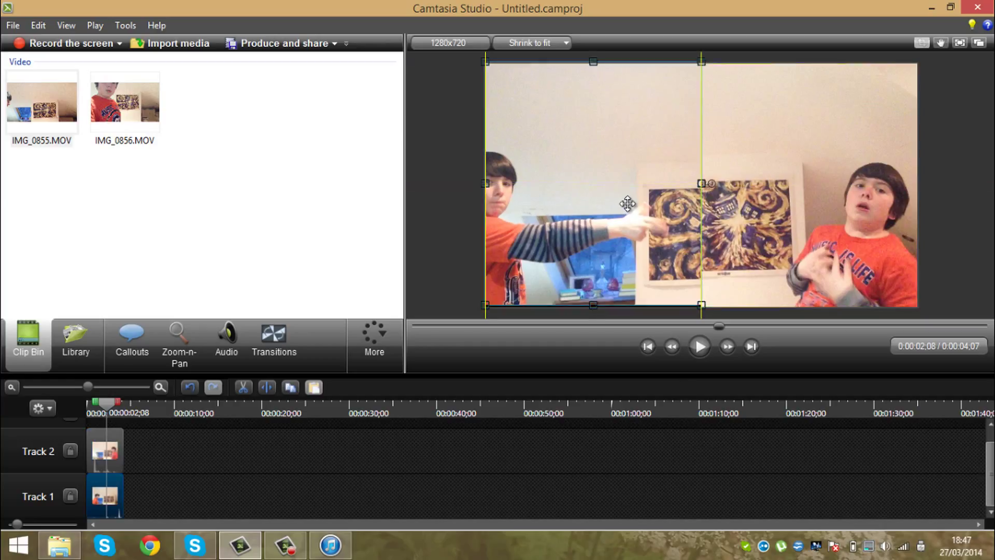
pyautogui.moveTo(628, 203); pyautogui.dragTo(629, 199)
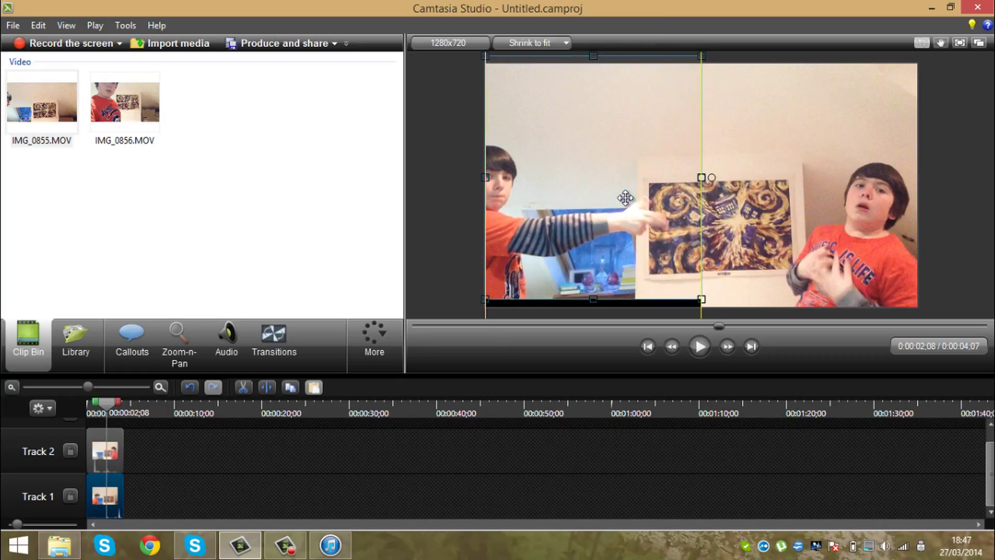
pyautogui.click(969, 152)
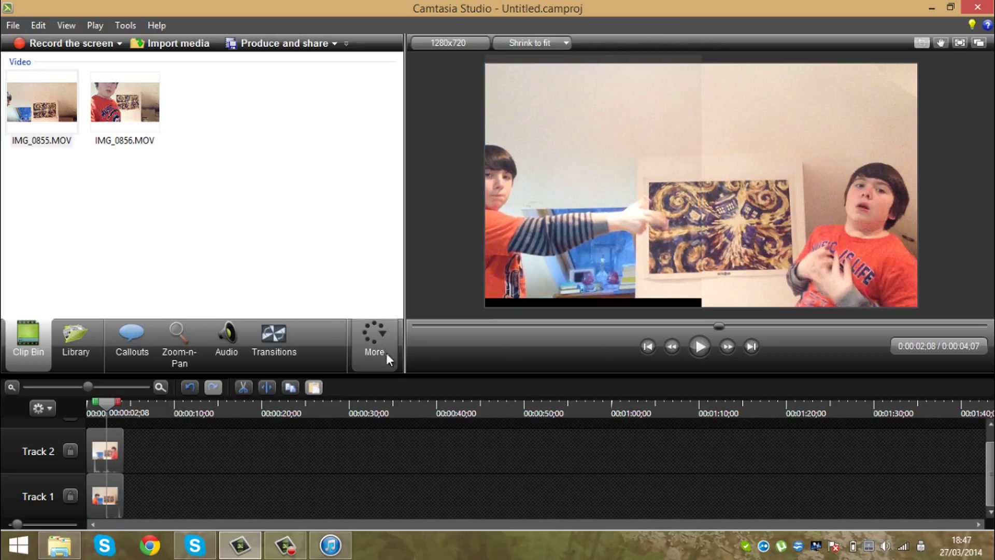
pyautogui.click(105, 404)
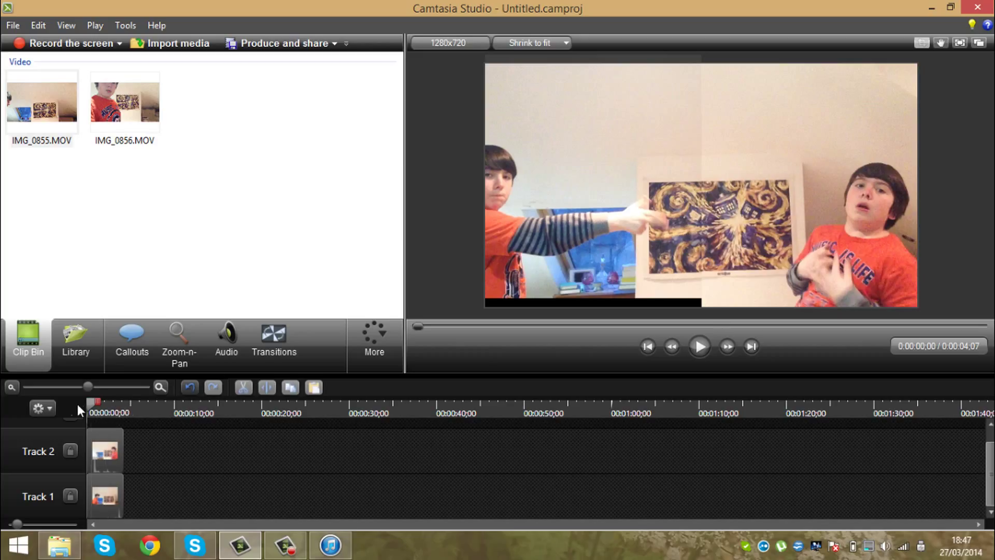
pyautogui.click(701, 346)
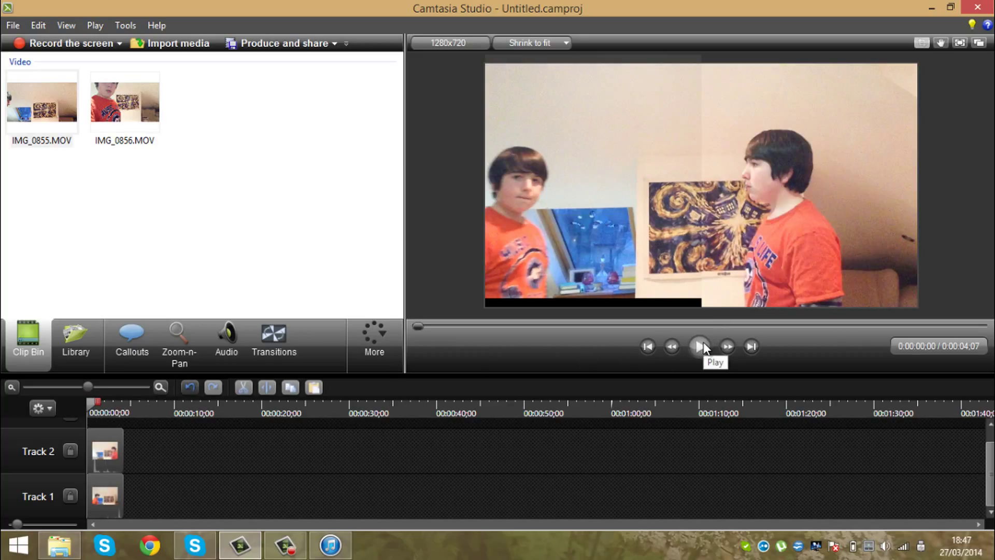
pyautogui.click(702, 346)
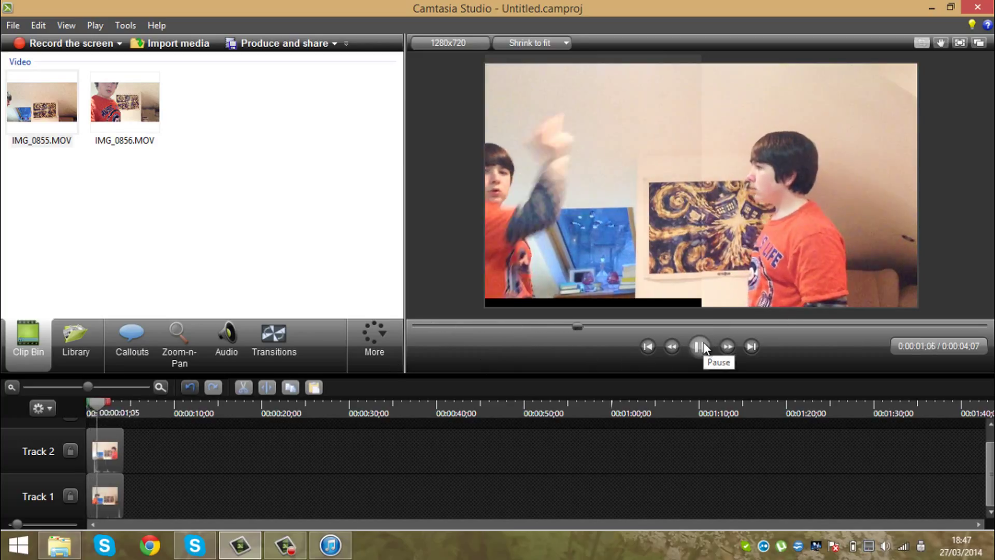
pyautogui.click(701, 346)
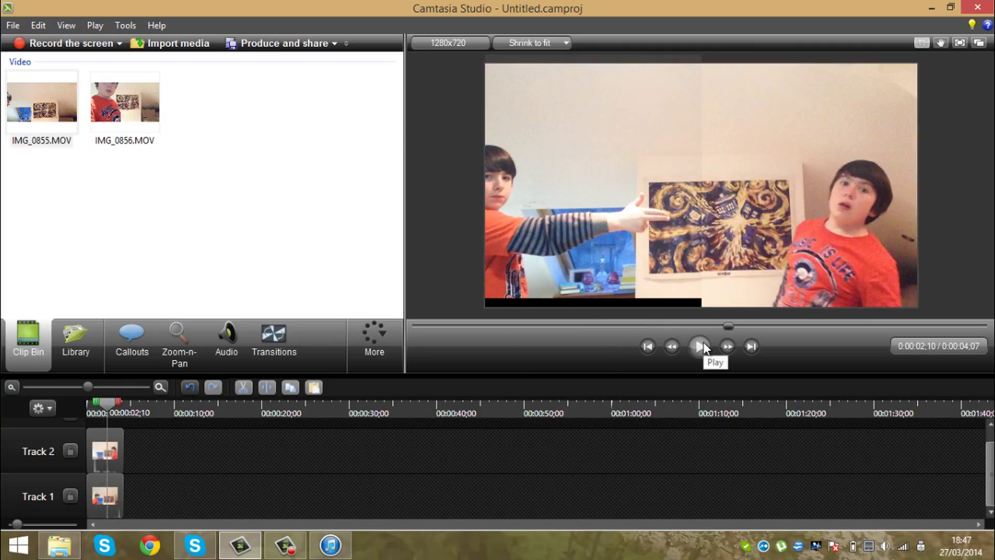
pyautogui.click(856, 550)
pyautogui.click(630, 497)
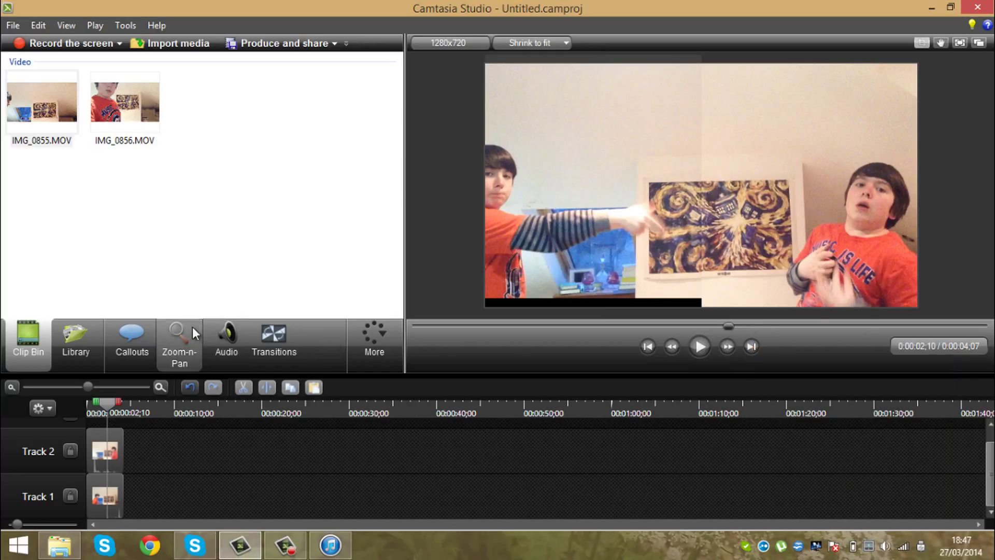
pyautogui.click(107, 404)
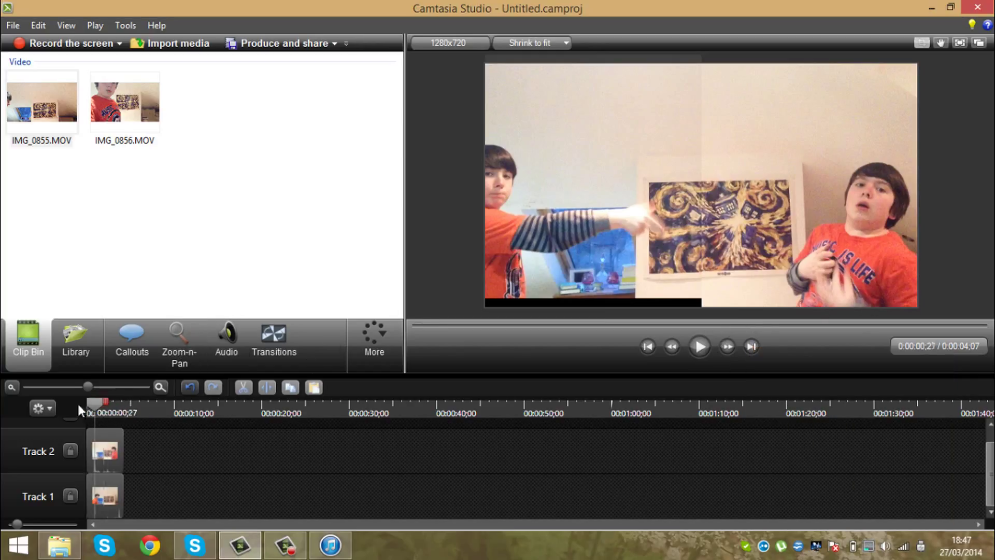
pyautogui.click(727, 346)
pyautogui.click(727, 347)
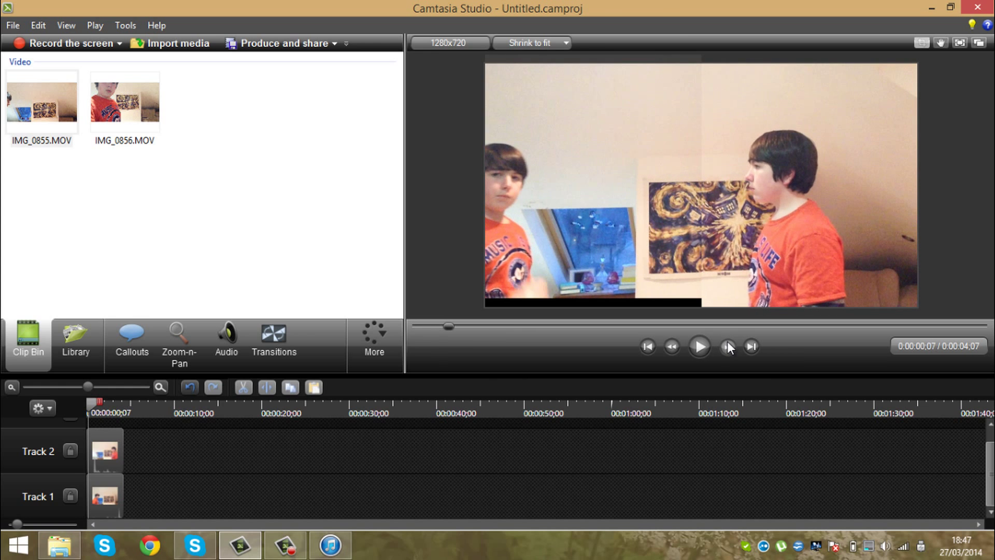
pyautogui.click(727, 346)
pyautogui.click(727, 346)
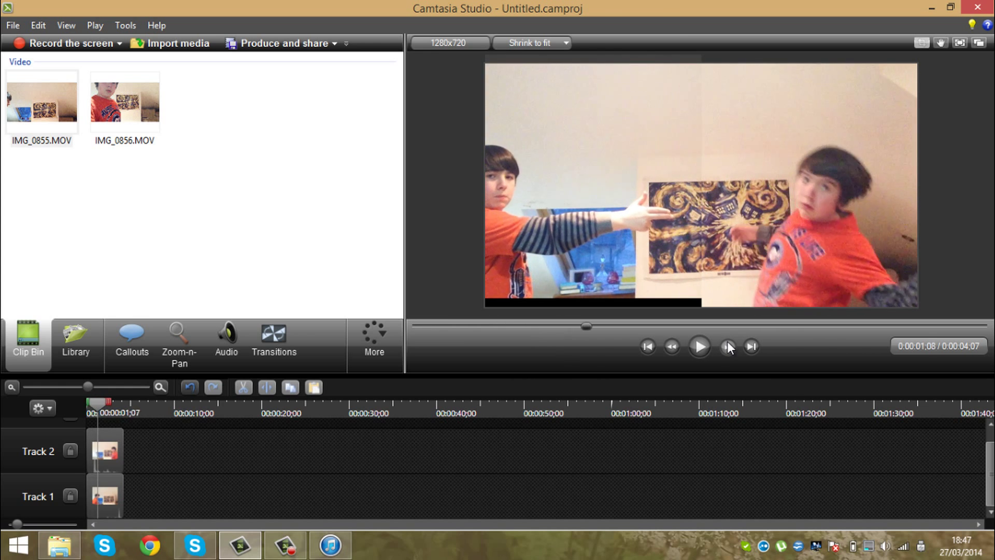
pyautogui.click(727, 346)
pyautogui.click(727, 346)
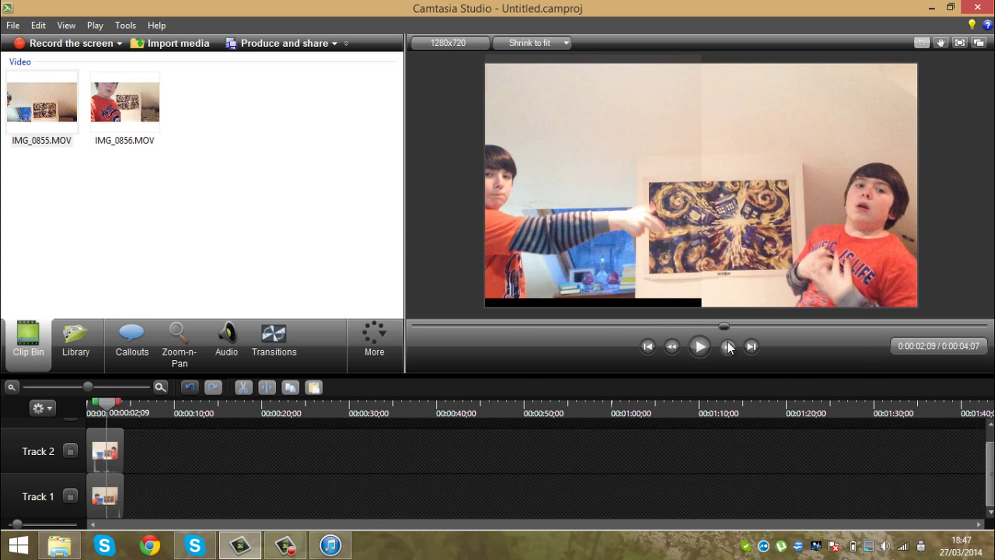
pyautogui.click(727, 346)
pyautogui.click(113, 445)
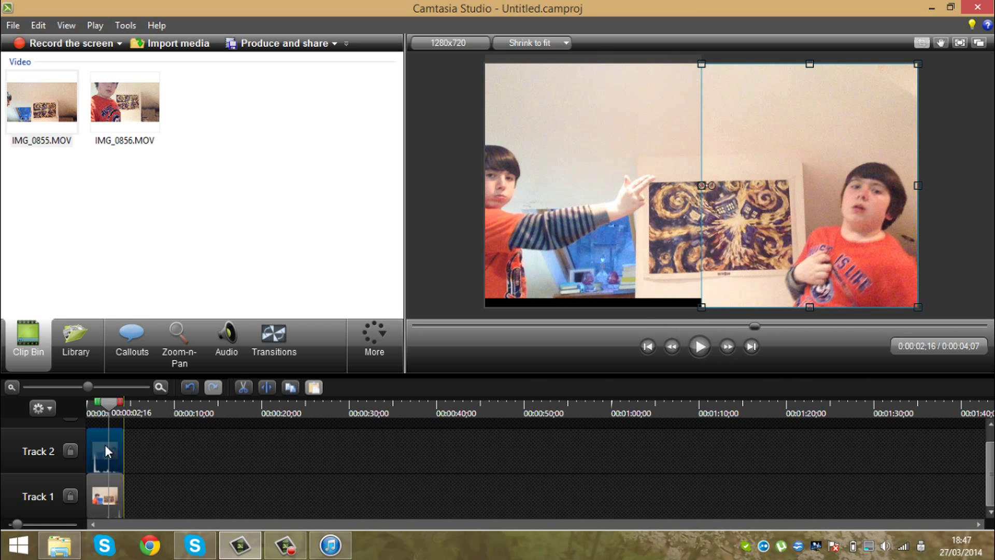
# Shift the Track 2 clip slightly later, then select the Track 1 clip in crop mode
pyautogui.moveTo(103, 446); pyautogui.dragTo(115, 446)
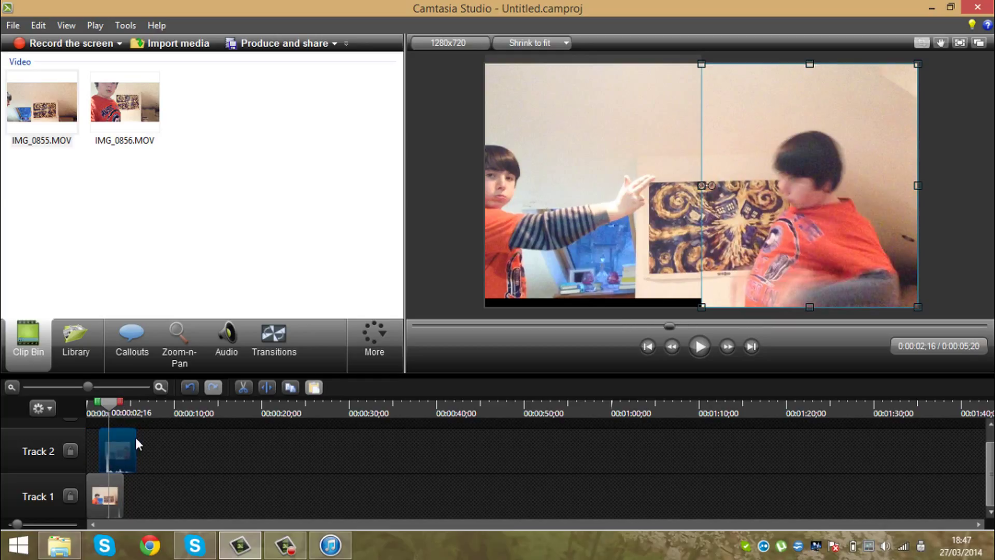
pyautogui.click(100, 494)
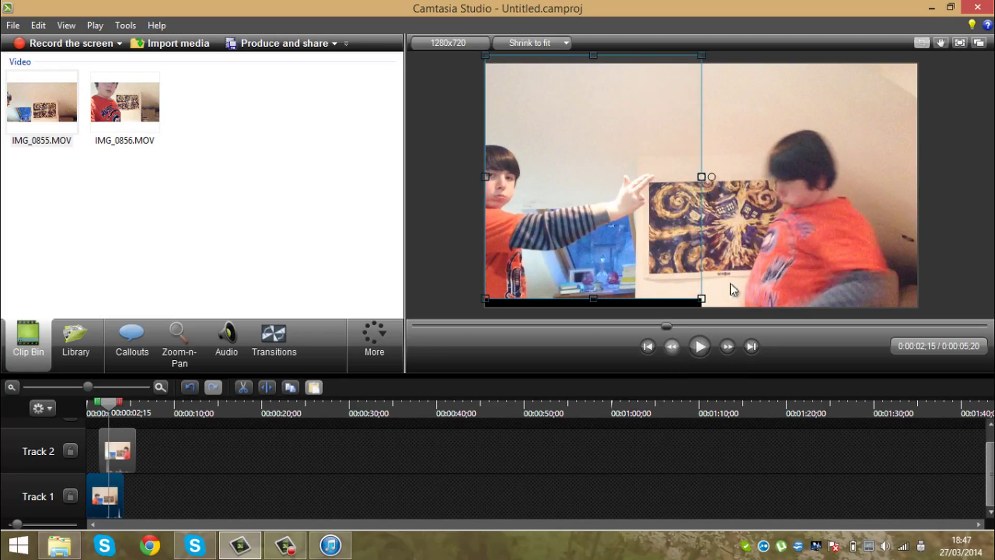
pyautogui.click(922, 43)
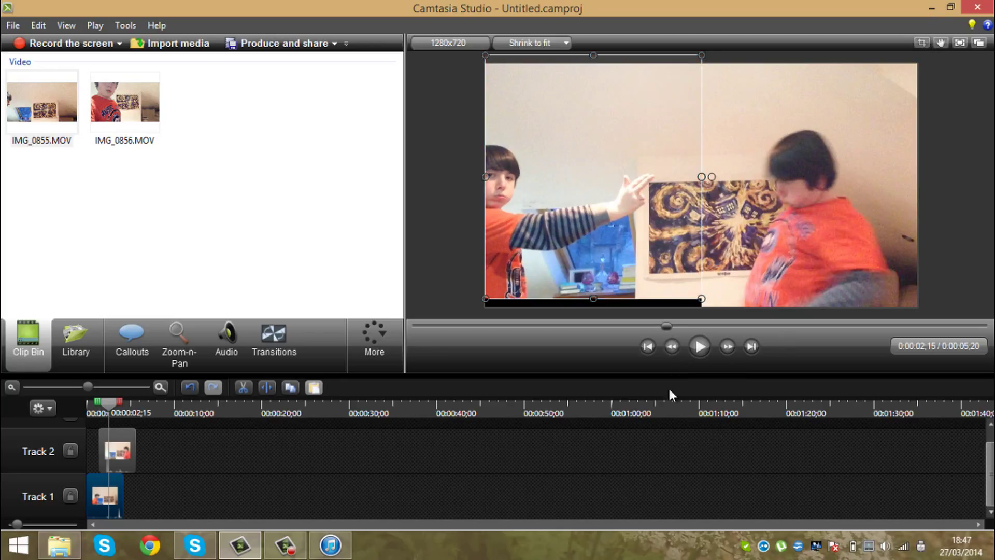
# Step the preview back six frames to compare the two clips
pyautogui.click(672, 348)
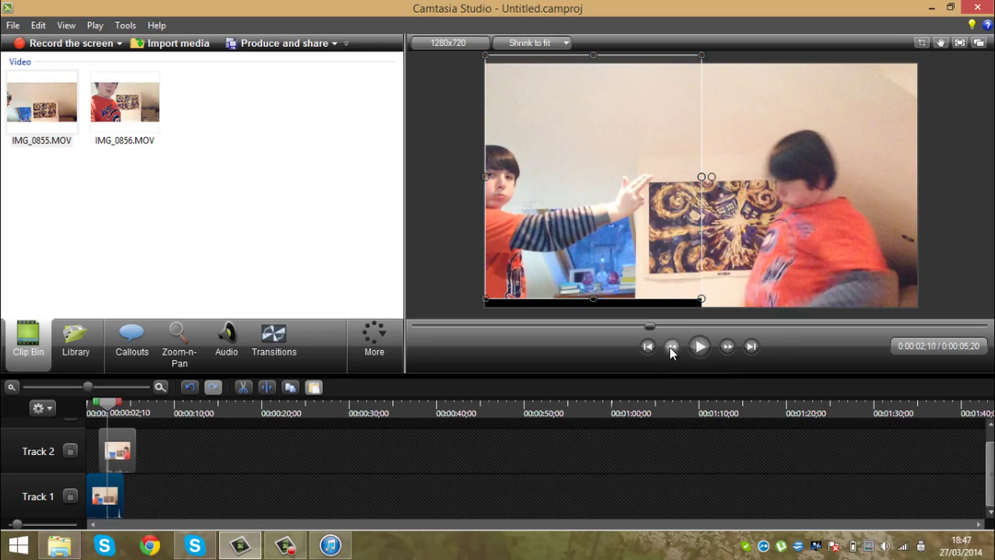
pyautogui.click(671, 347)
pyautogui.click(672, 347)
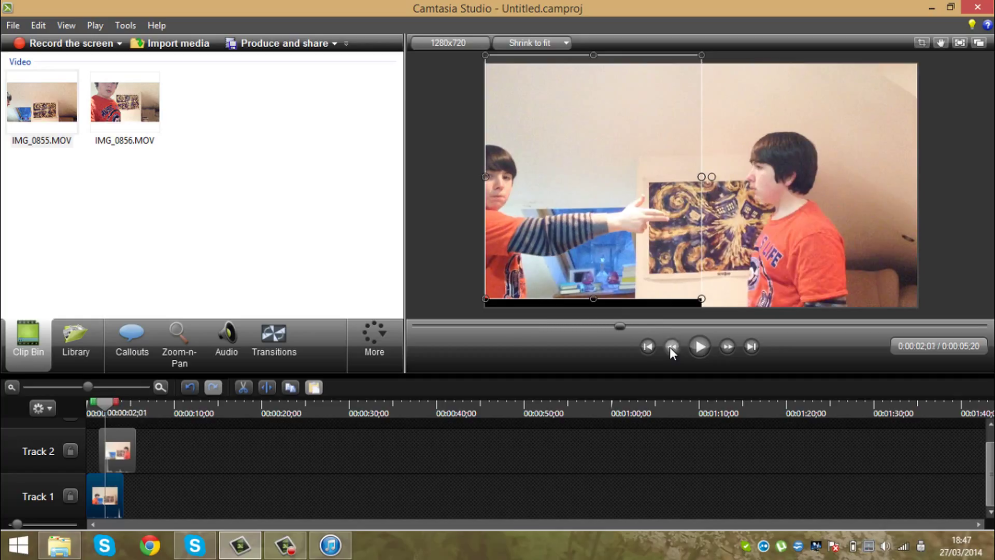
pyautogui.click(672, 347)
pyautogui.click(672, 347)
pyautogui.click(672, 347)
pyautogui.click(672, 347)
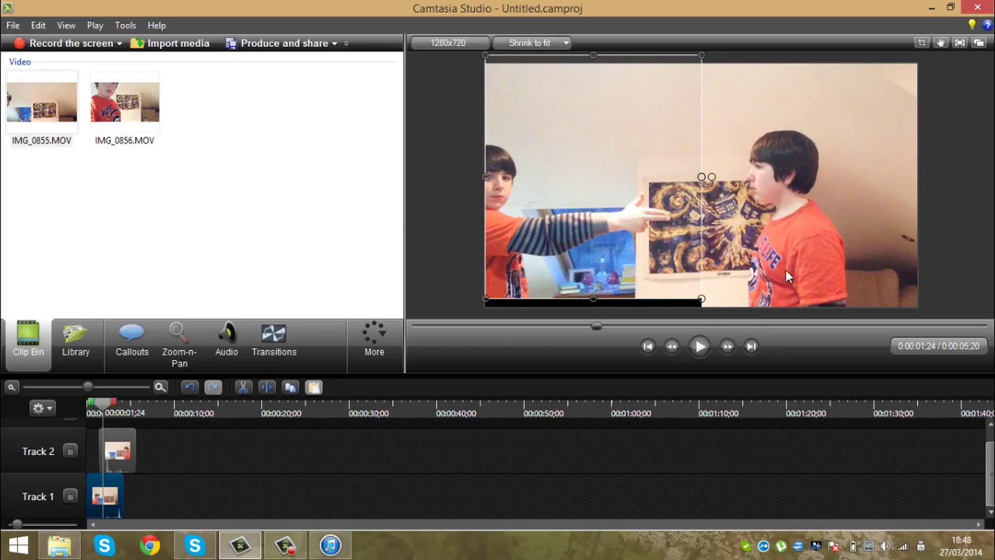
# Reselect the Track 2 clip and step through frames to check the sync
pyautogui.click(108, 452)
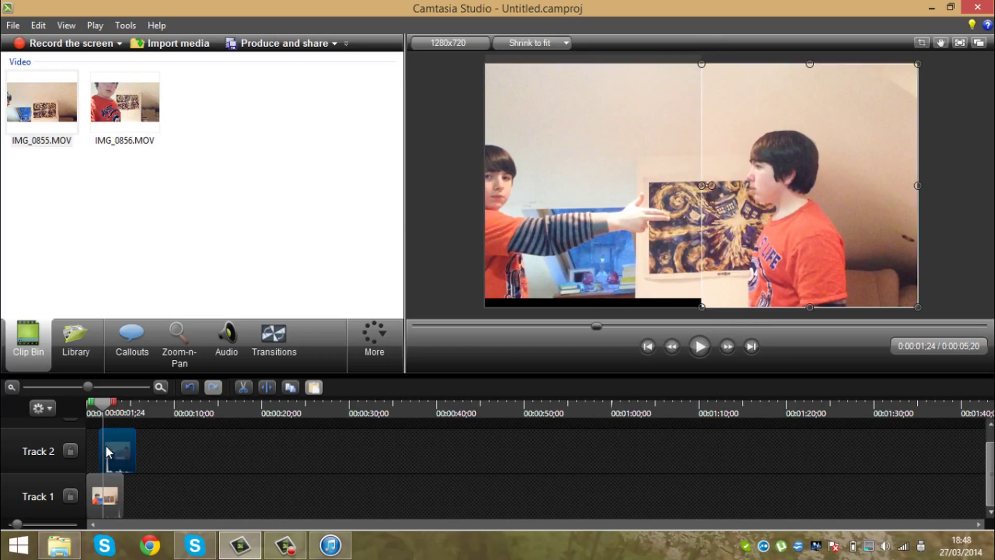
pyautogui.click(724, 347)
pyautogui.click(724, 347)
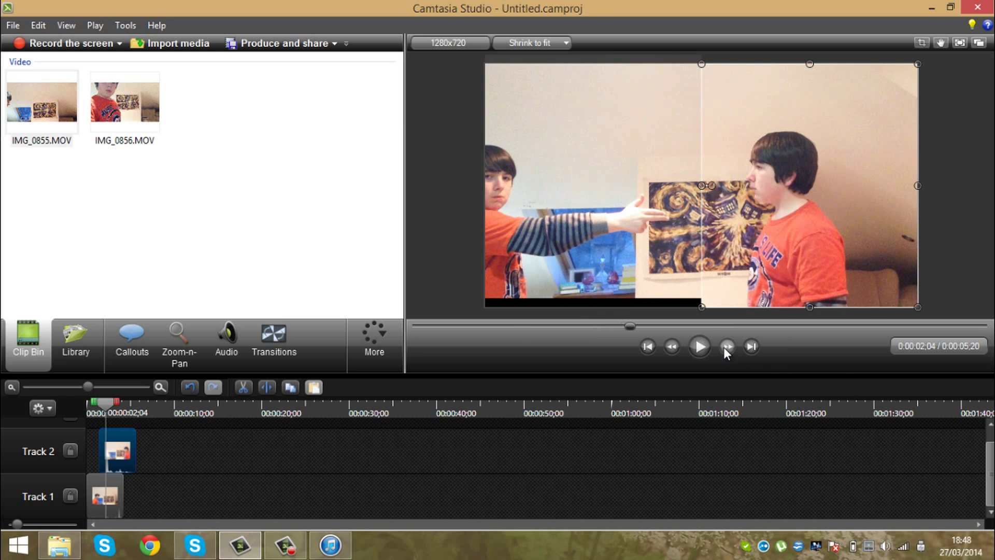
pyautogui.click(724, 348)
pyautogui.click(724, 347)
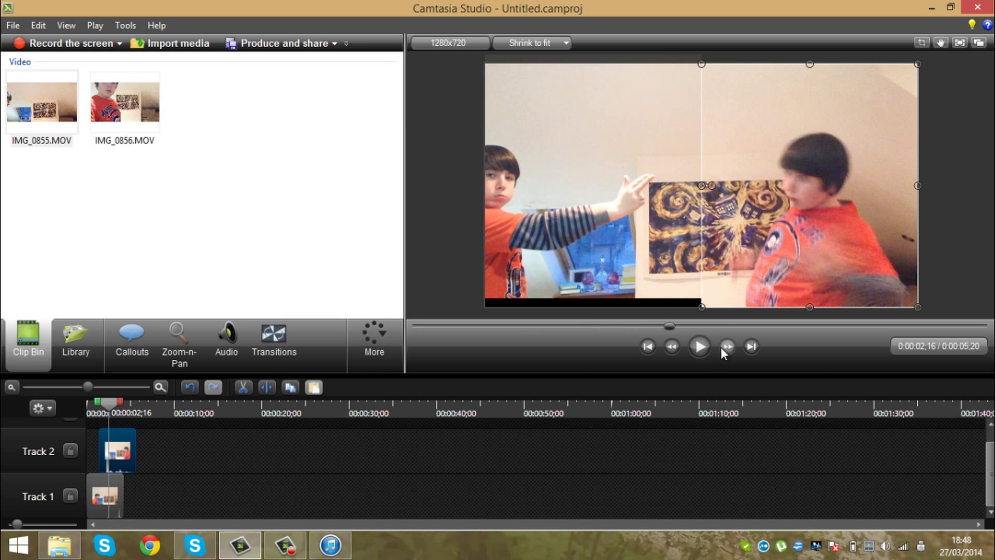
pyautogui.click(674, 347)
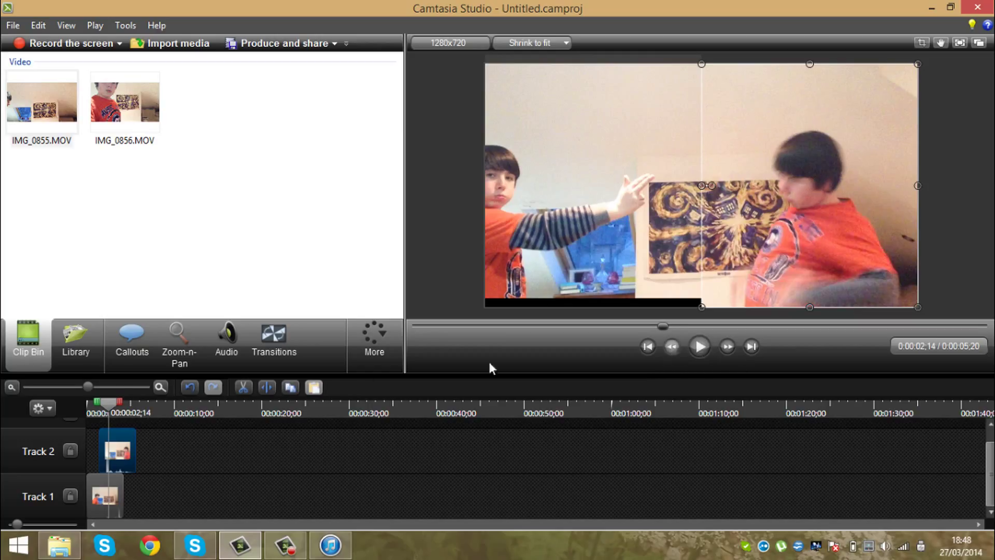
# Move the Track 2 clip earlier so it starts at 0:00:00;03
pyautogui.click(94, 406)
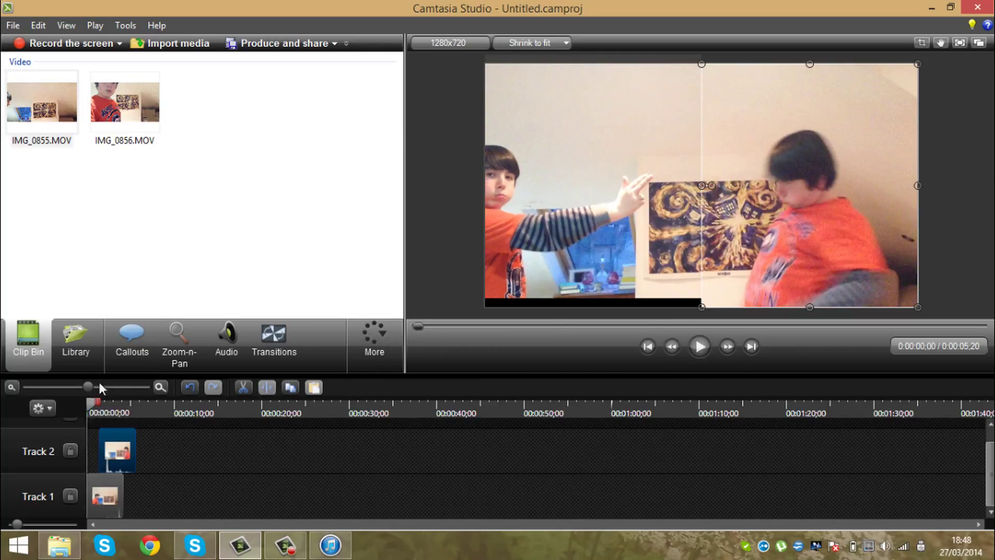
pyautogui.click(730, 348)
pyautogui.click(730, 348)
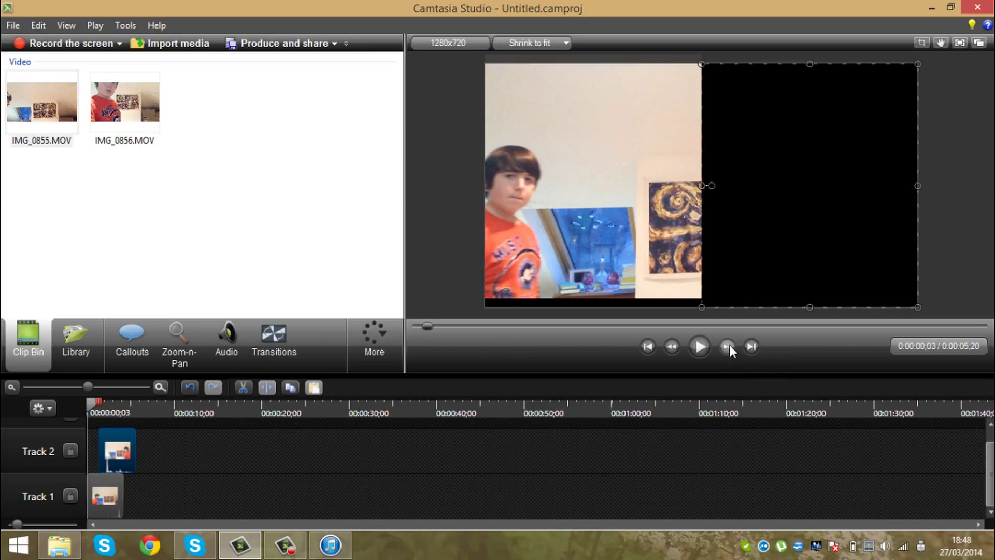
pyautogui.moveTo(117, 453); pyautogui.dragTo(107, 455)
pyautogui.click(106, 455)
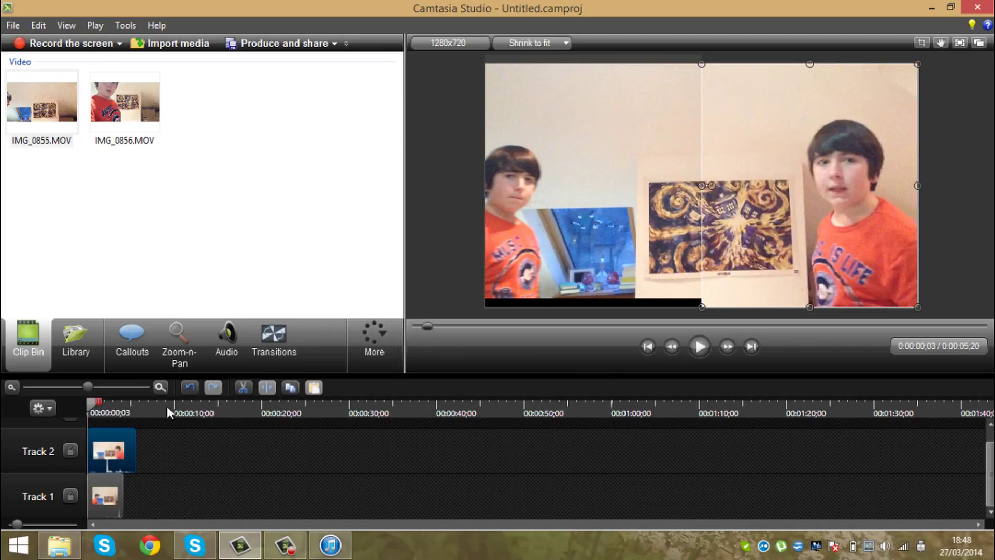
# Advance four frames, then trim the Track 2 clip's end so the project runs 0:00:04;16
pyautogui.click(730, 347)
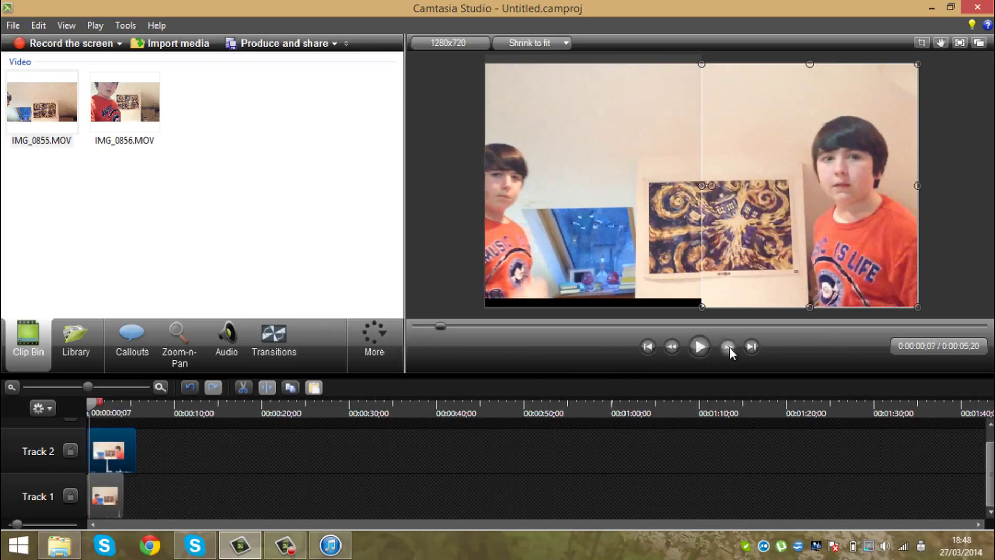
pyautogui.click(729, 347)
pyautogui.click(730, 347)
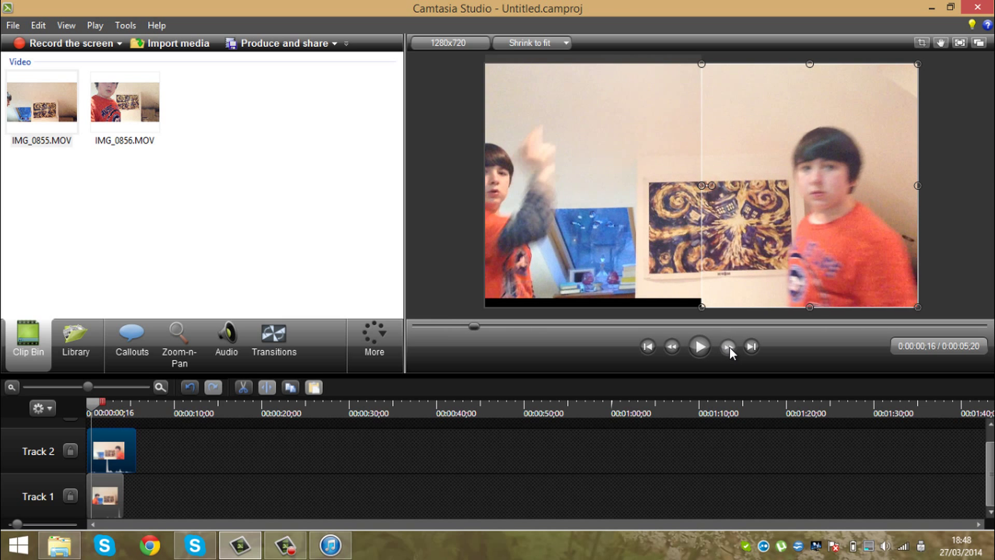
pyautogui.click(729, 347)
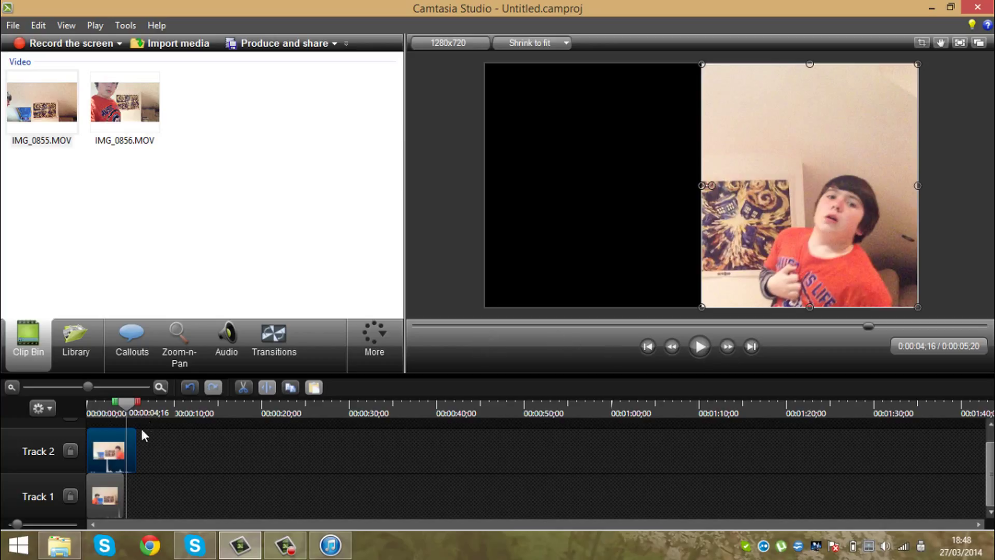
pyautogui.moveTo(135, 450); pyautogui.dragTo(127, 450)
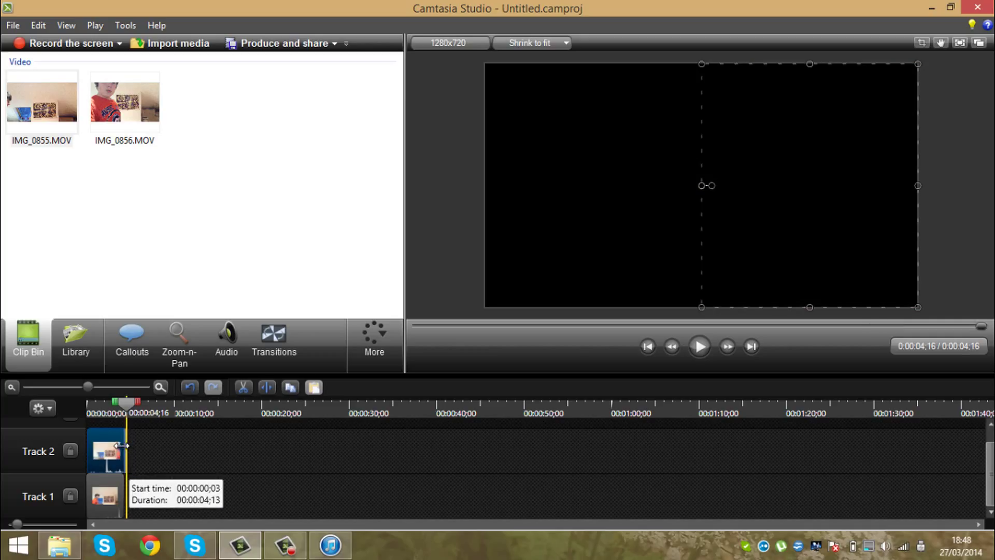
pyautogui.moveTo(132, 408); pyautogui.dragTo(113, 403)
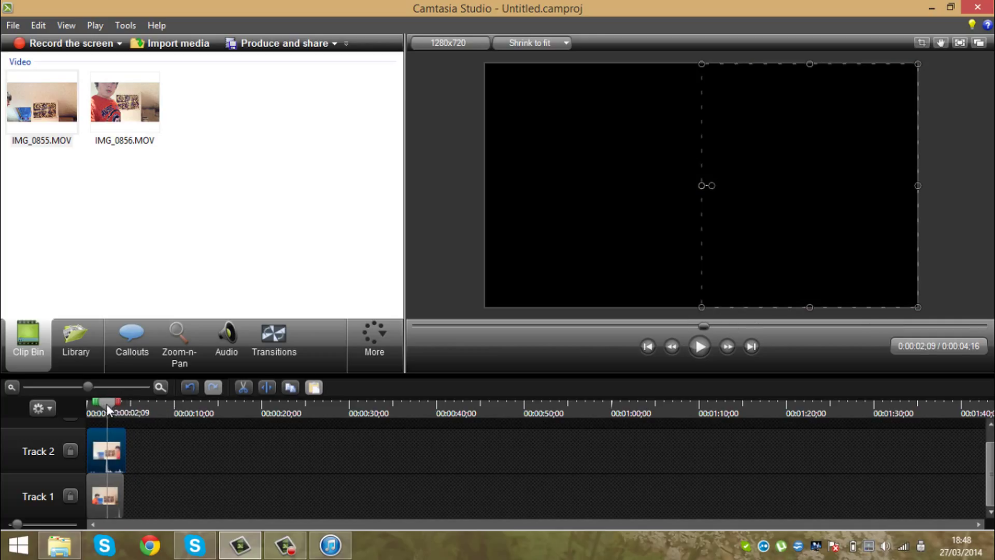